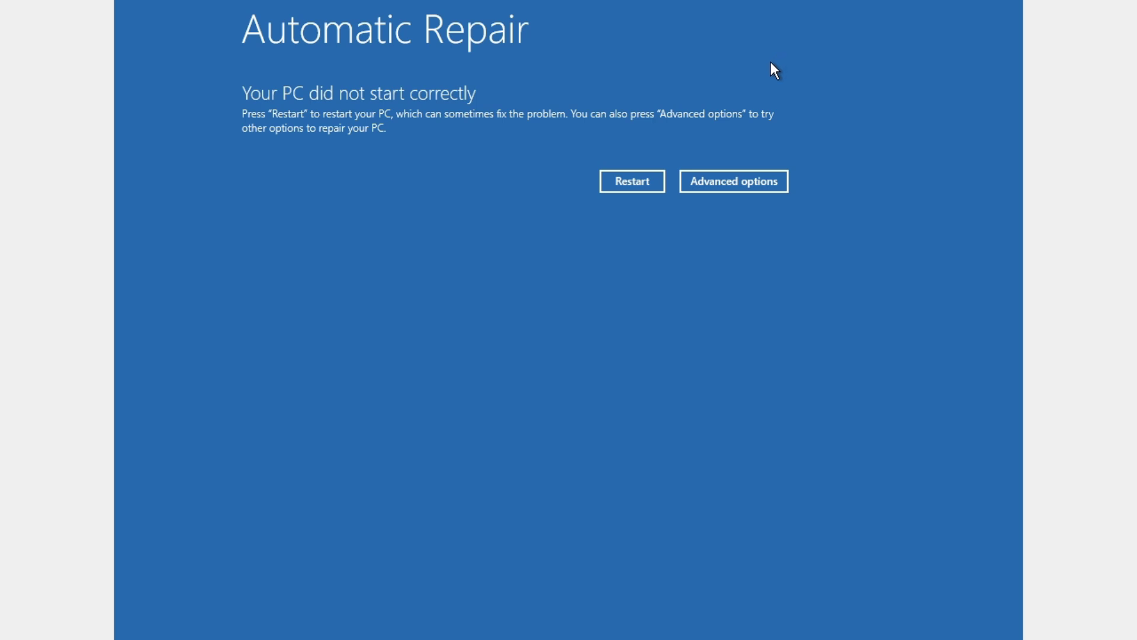
# - Leave Automatic Repair via Advanced options and Troubleshoot to view the Reset this PC choices
pyautogui.click(695, 179)
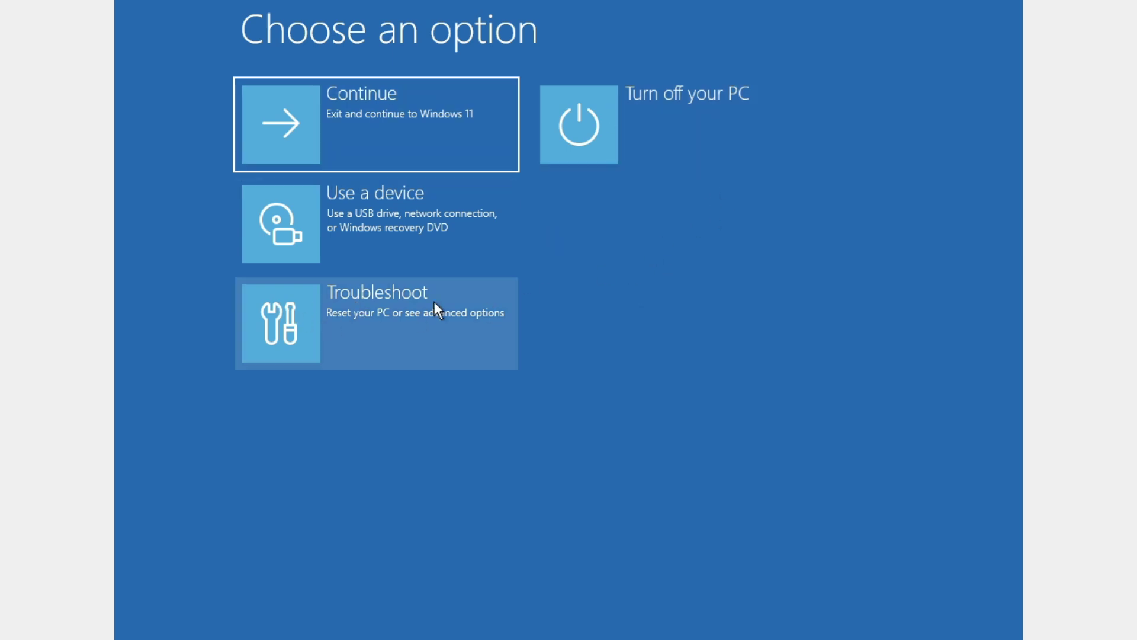
pyautogui.click(416, 292)
pyautogui.click(491, 296)
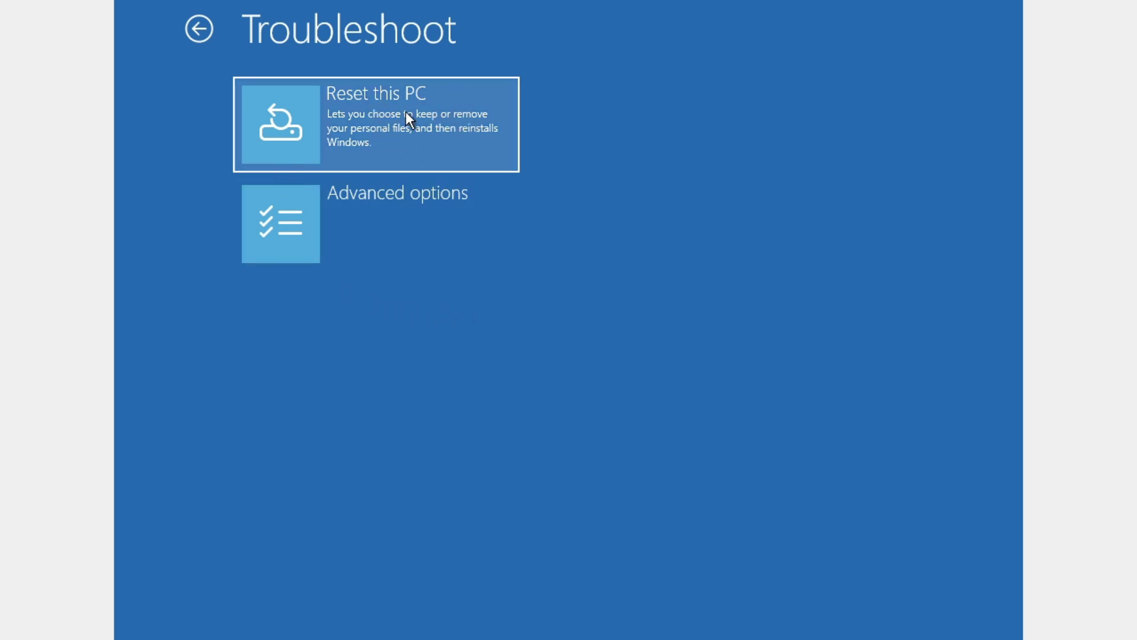
pyautogui.click(459, 121)
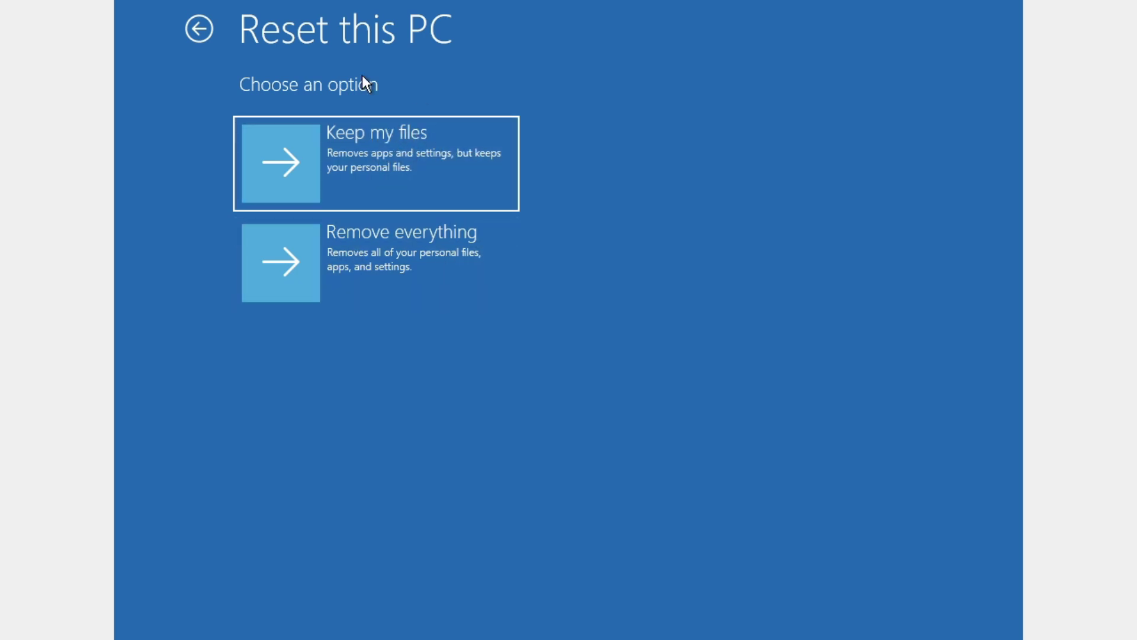
# - Go back to the troubleshooting tools and run Startup Repair
pyautogui.click(206, 26)
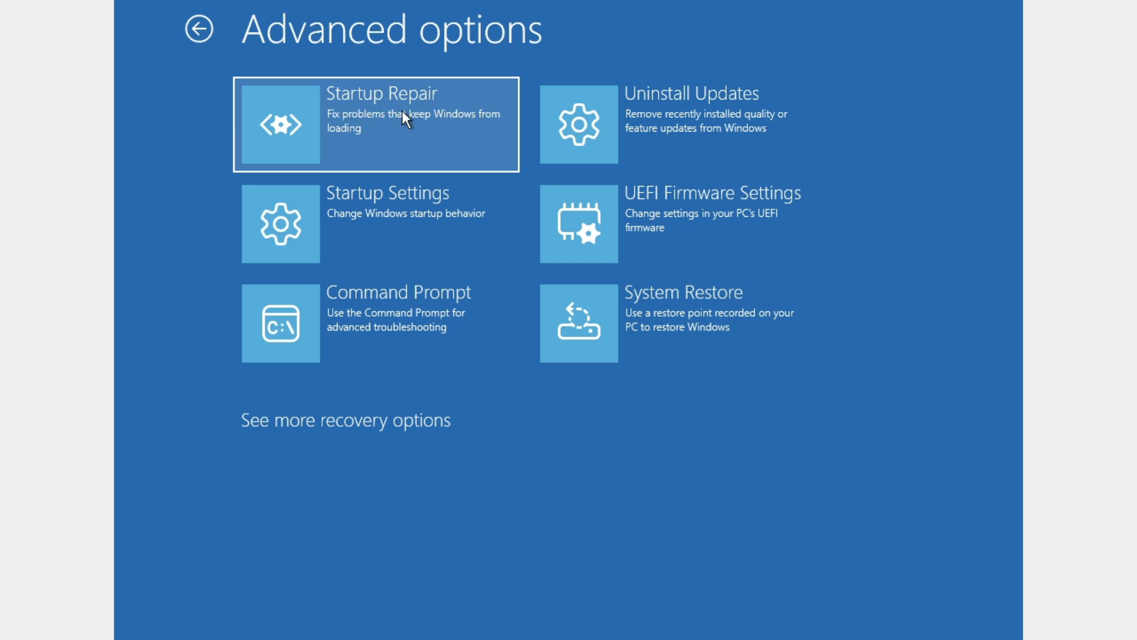
pyautogui.click(456, 97)
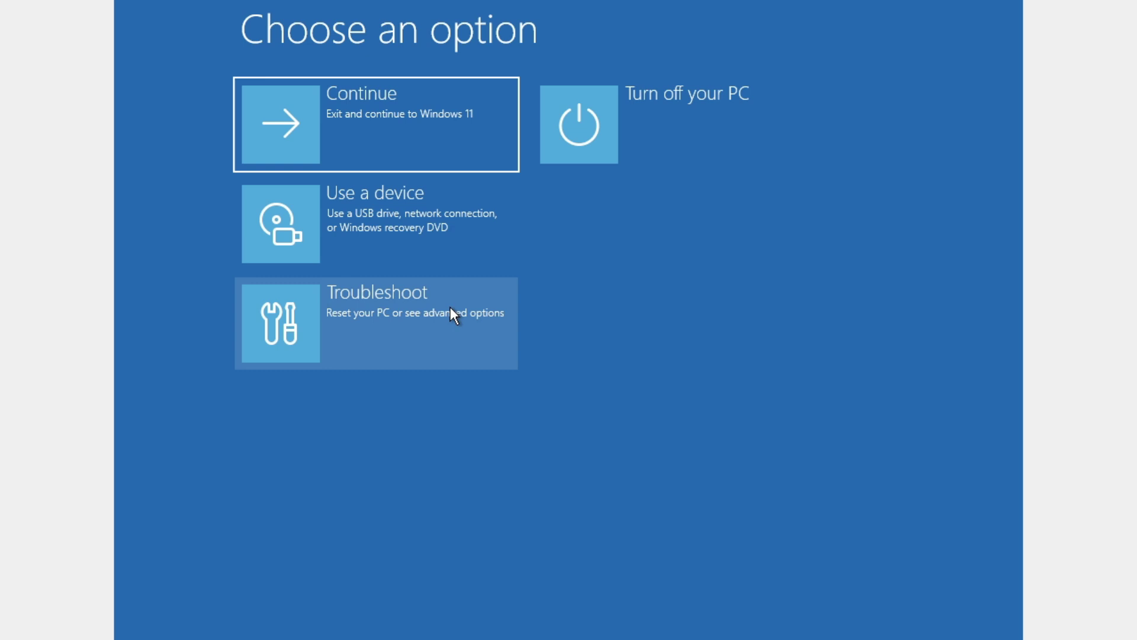
# - Navigate Troubleshoot > Advanced options > Uninstall Updates to view the update removal options
pyautogui.click(451, 309)
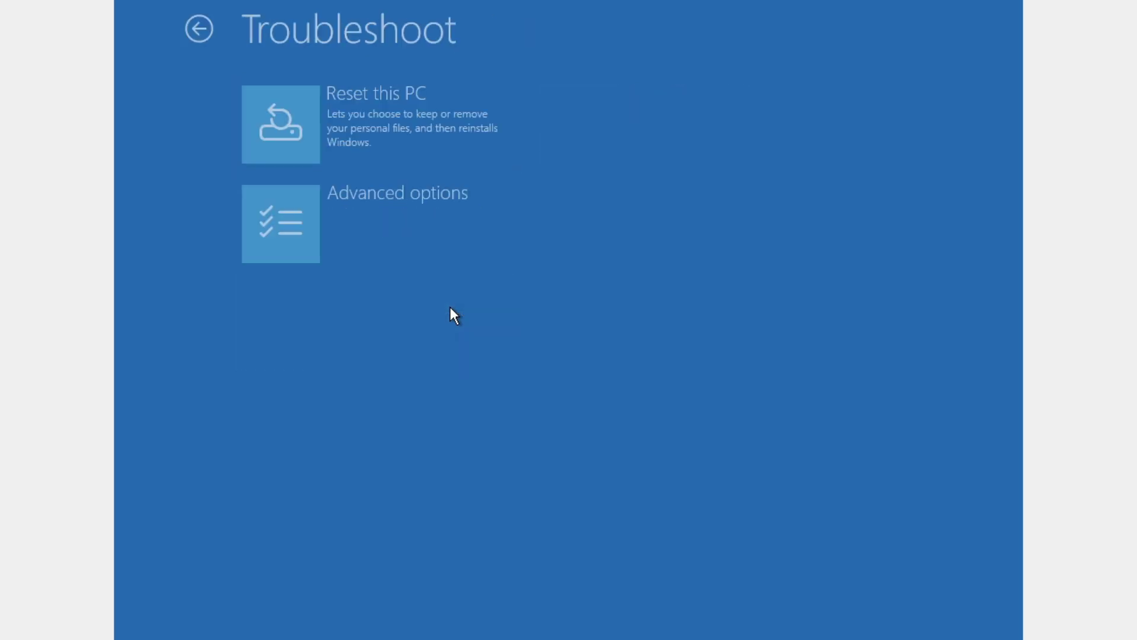
pyautogui.click(475, 207)
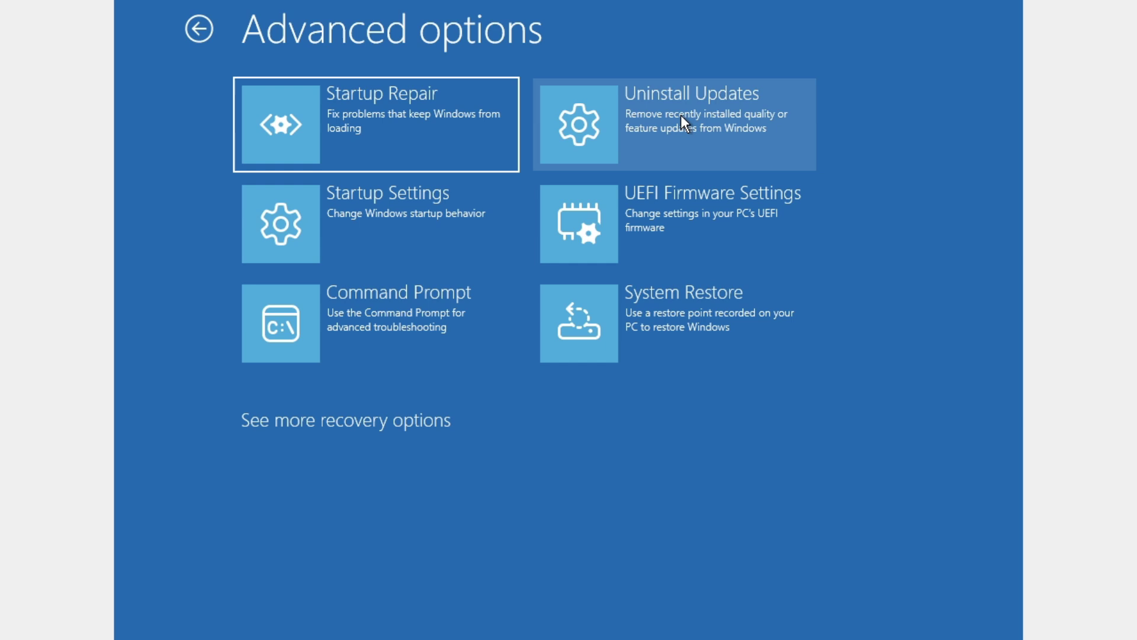
pyautogui.click(774, 98)
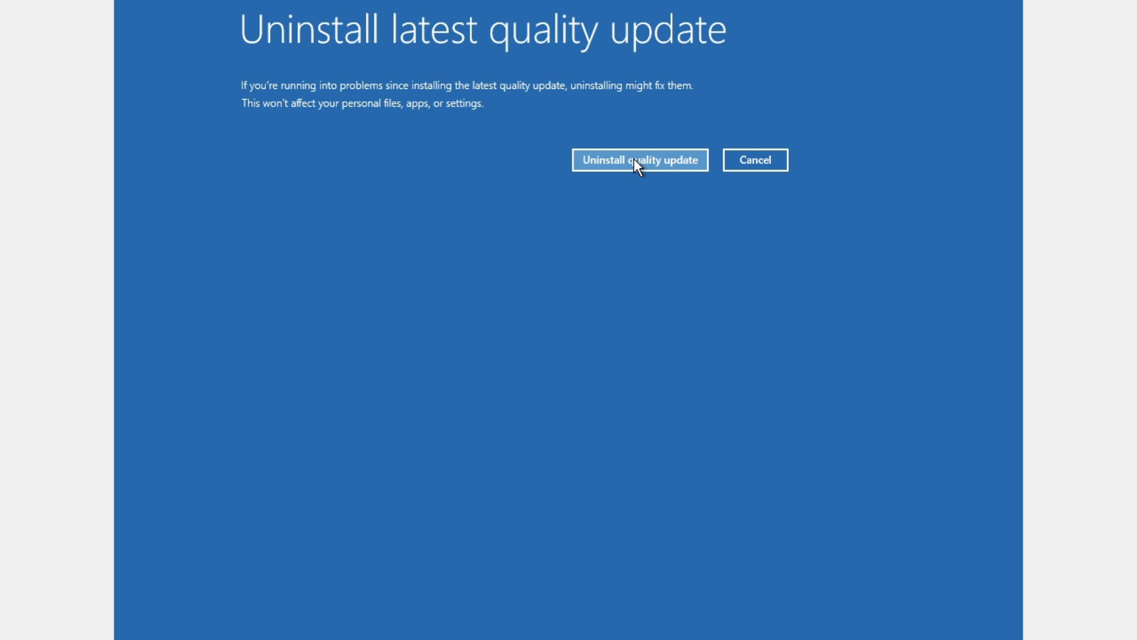
# - Back out of uninstalling the latest quality update, returning to Advanced options without removing anything
pyautogui.click(756, 159)
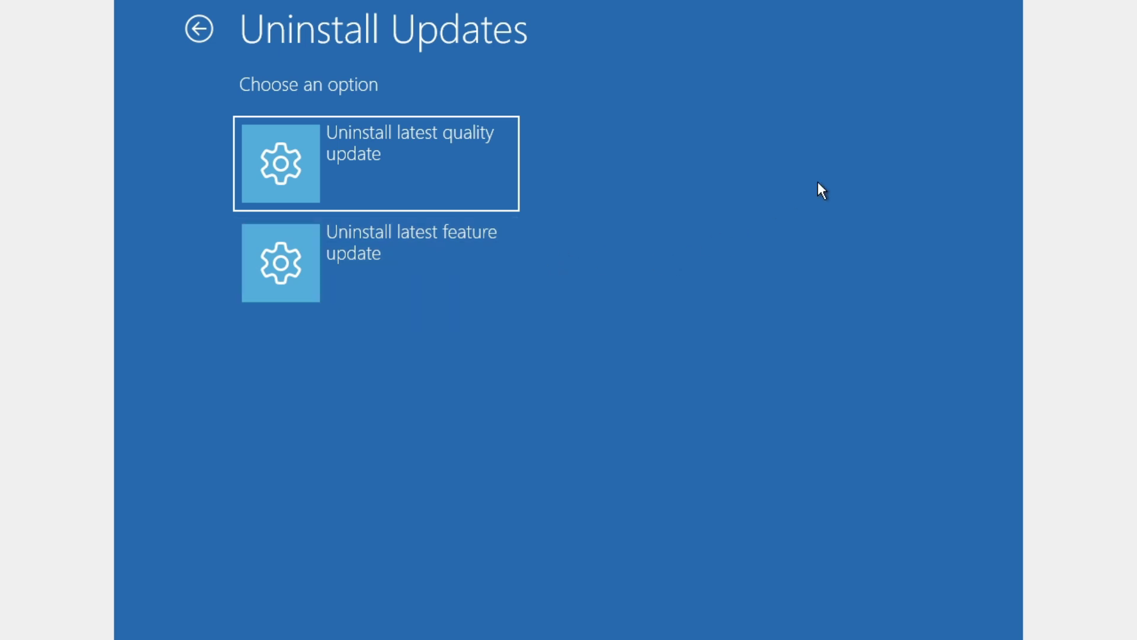
pyautogui.click(199, 28)
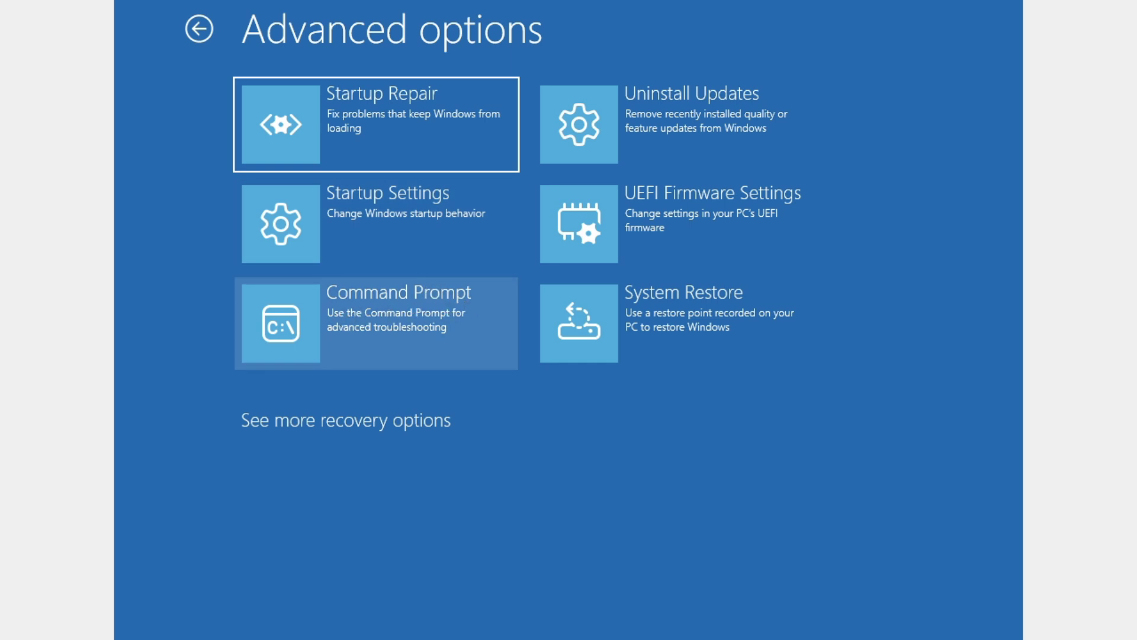
# - Open Command Prompt from Advanced options and run chkdsk to check the disk
pyautogui.click(481, 290)
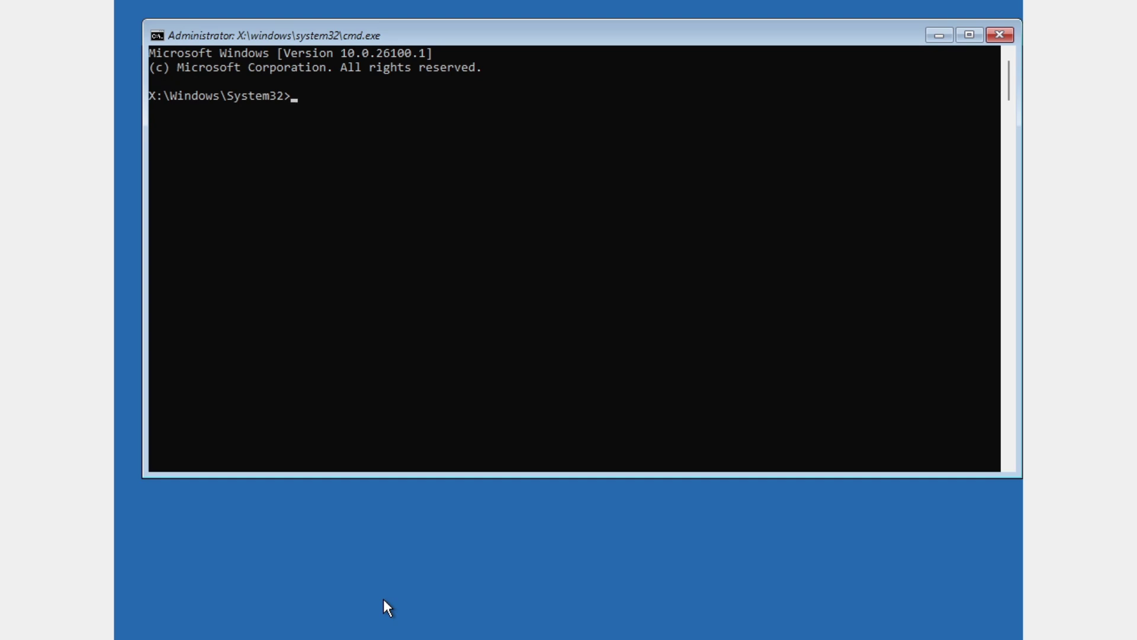
pyautogui.write('chkdsk')
pyautogui.press('Return')
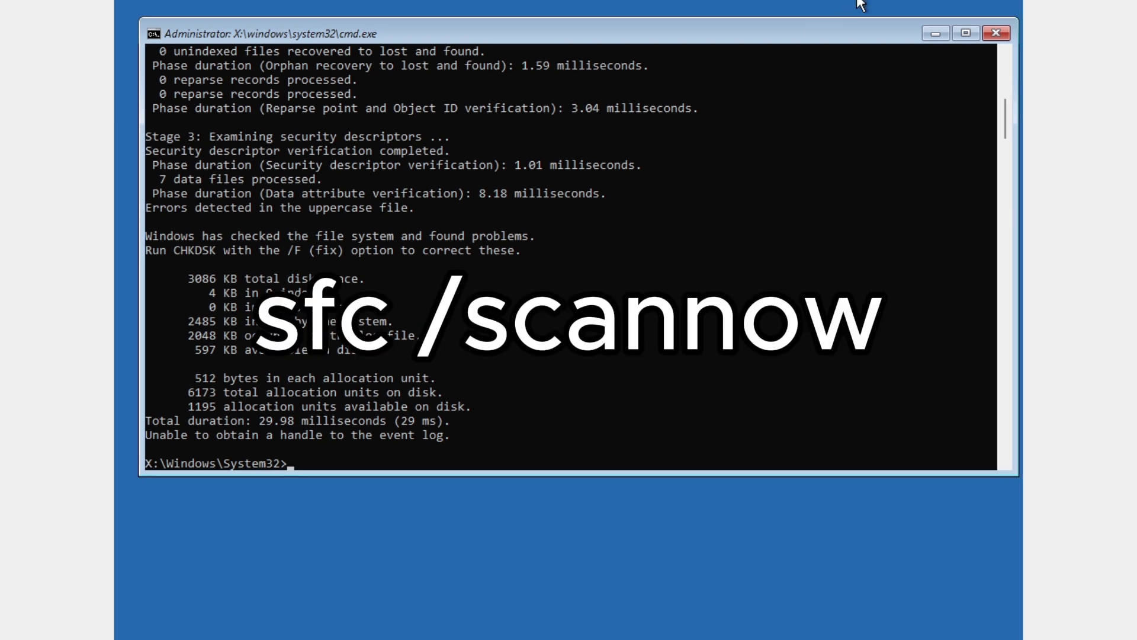
# - Run sfc /scannow to find and repair corrupt system files
pyautogui.write('sfc /')
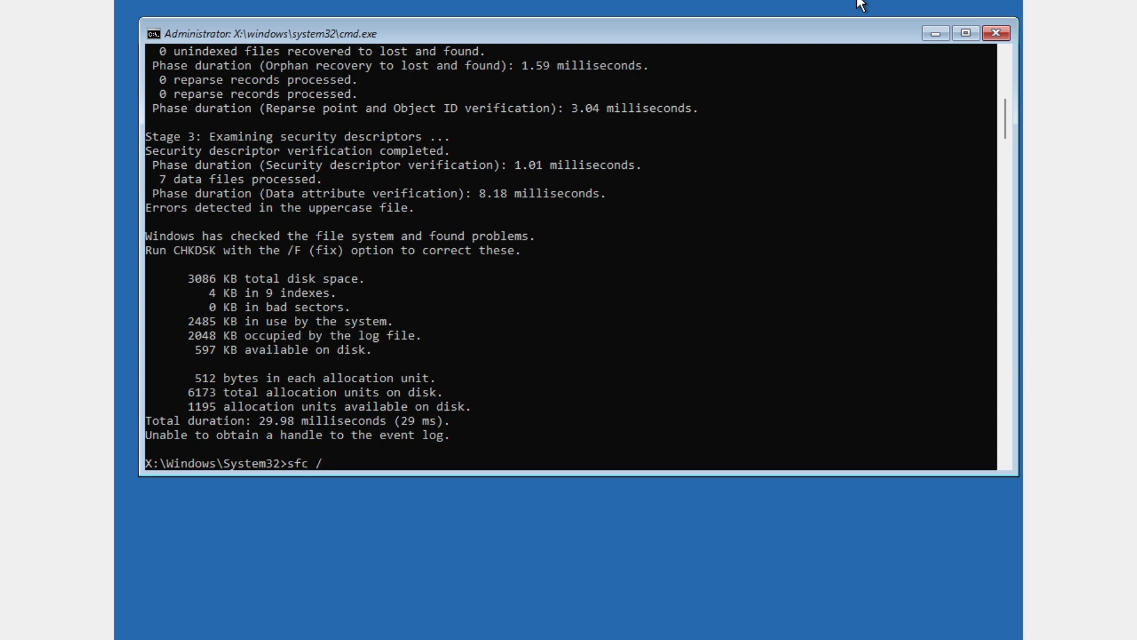
pyautogui.write('scannow')
pyautogui.press('Return')
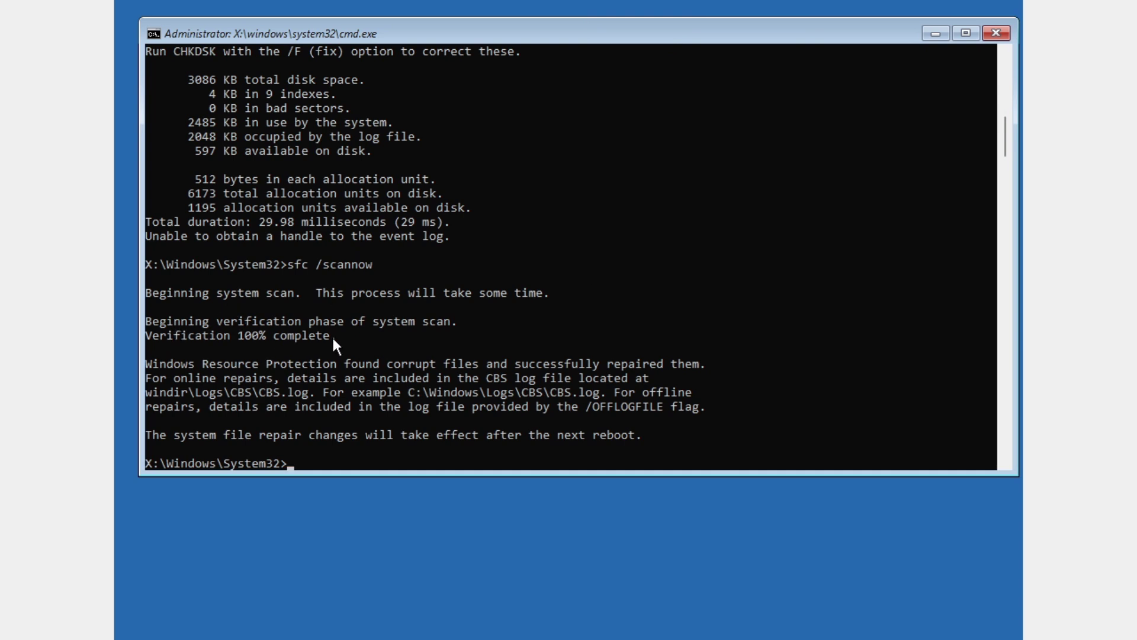
# - Run gpupdate in the console, which fails as an unrecognized command
pyautogui.moveTo(828, 27); pyautogui.dragTo(819, 26)
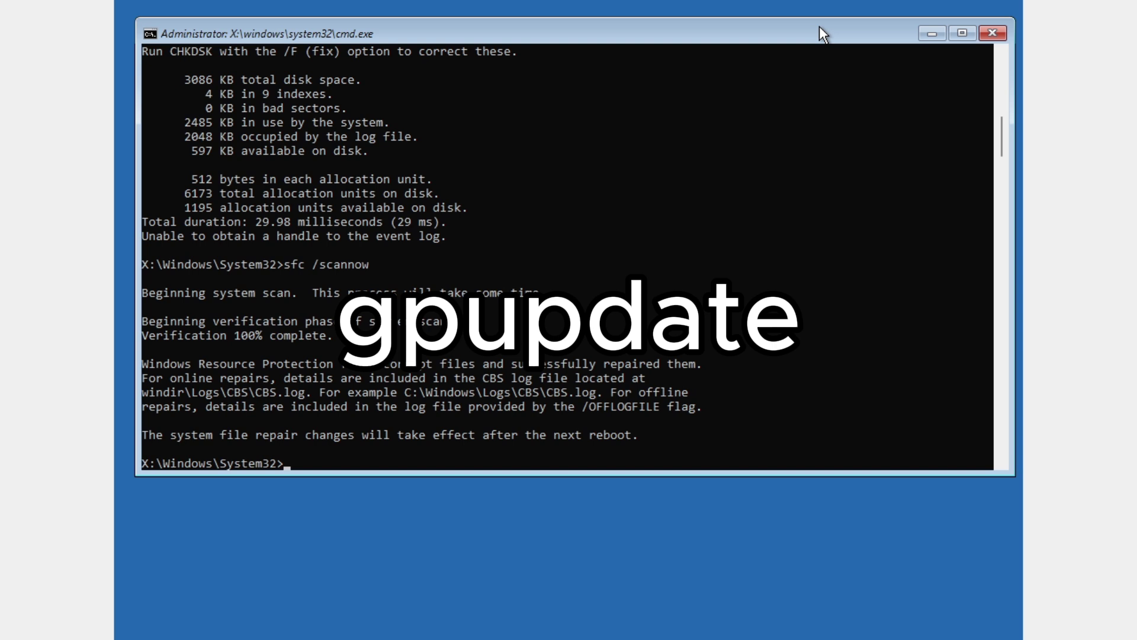
pyautogui.write('gpupdate')
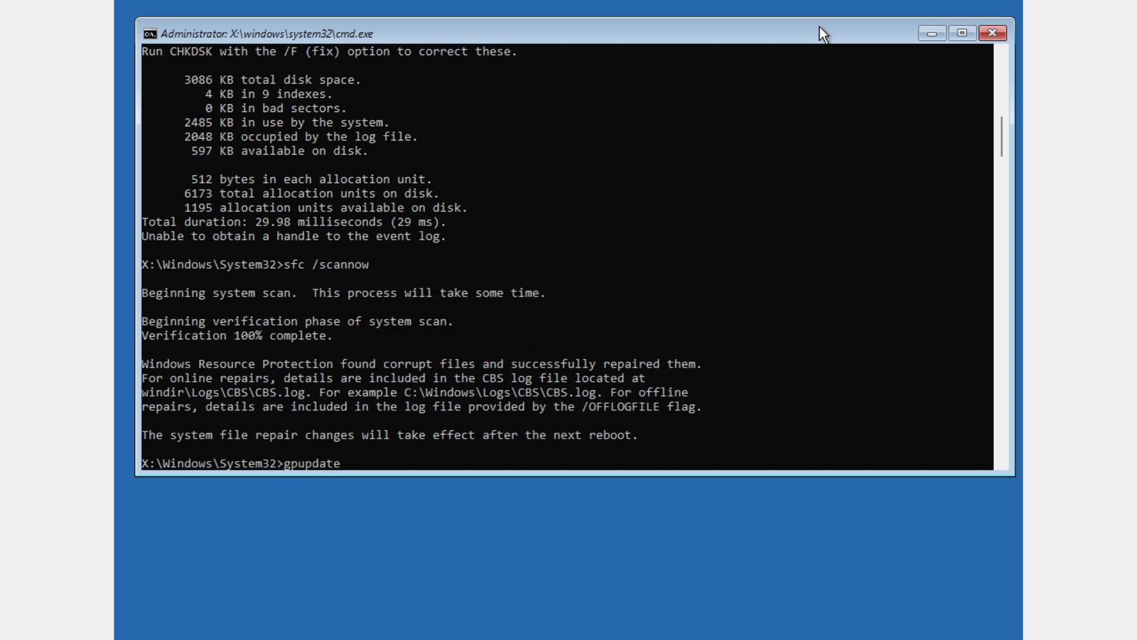
pyautogui.press('Return')
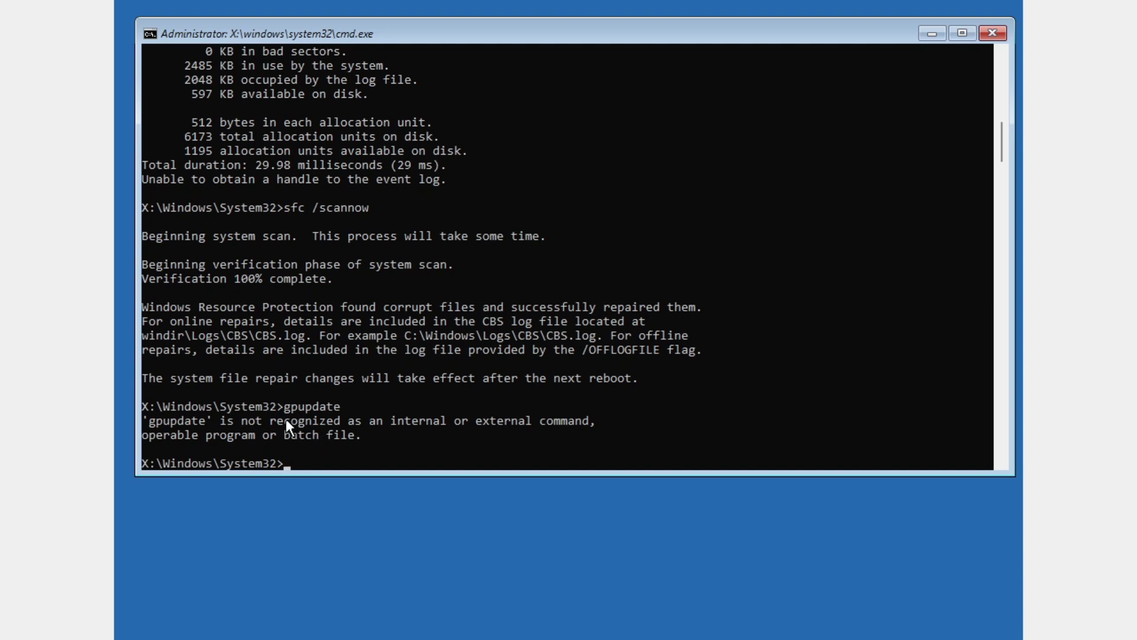
pyautogui.moveTo(842, 31); pyautogui.dragTo(837, 34)
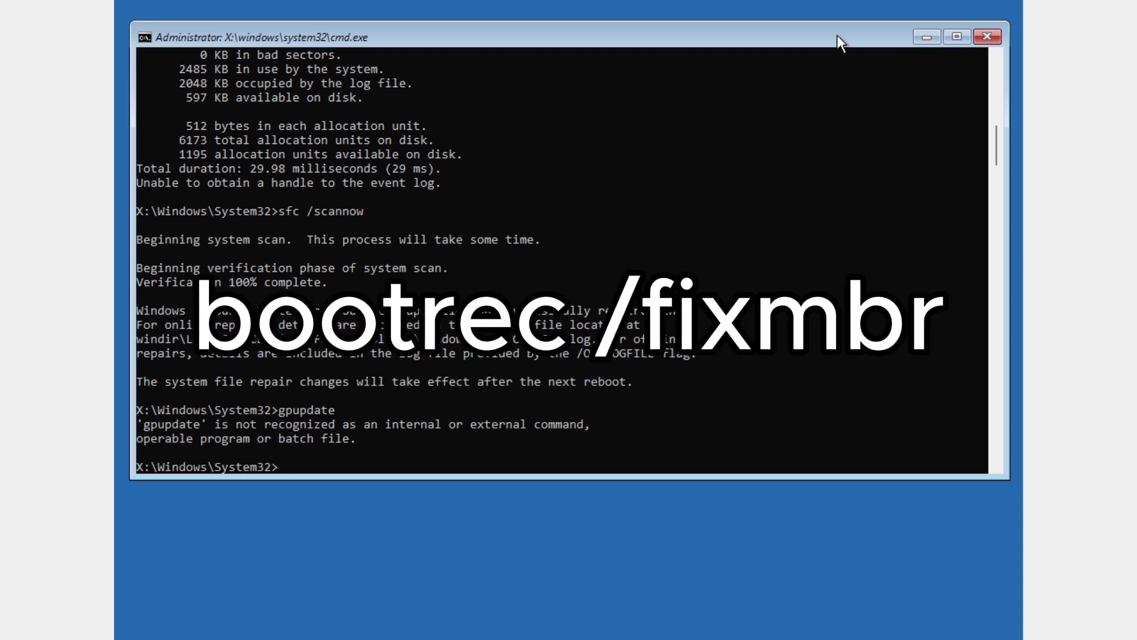
# - Run bootrec /fixmbr and then bootrec /fixboot to repair the boot records
pyautogui.write('bootrec')
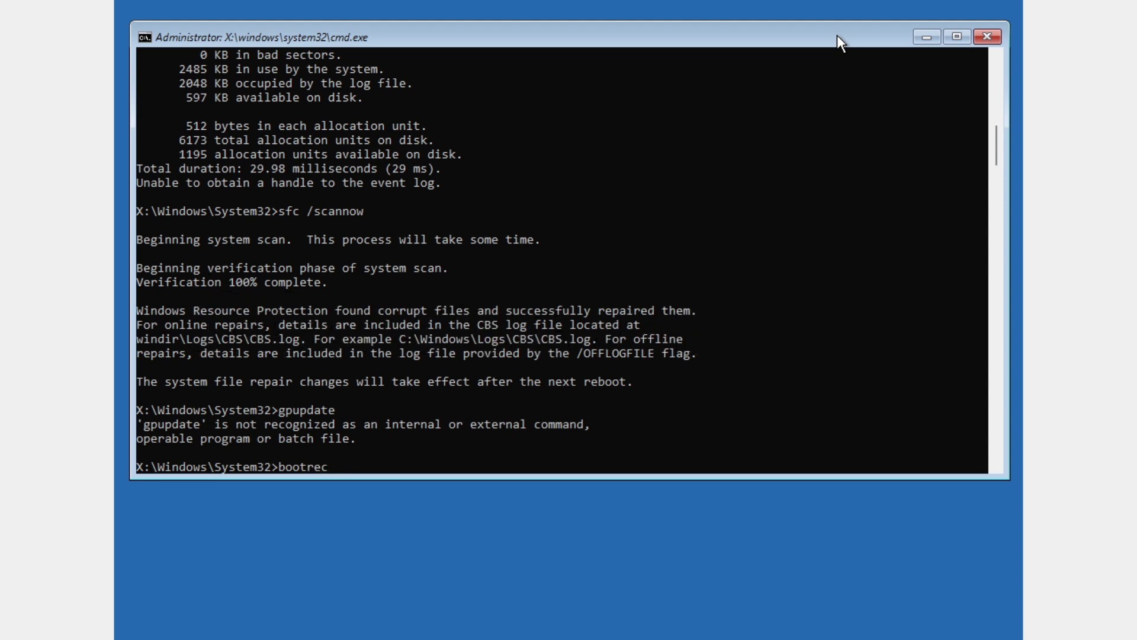
pyautogui.write(' /fixmbr')
pyautogui.press('Return')
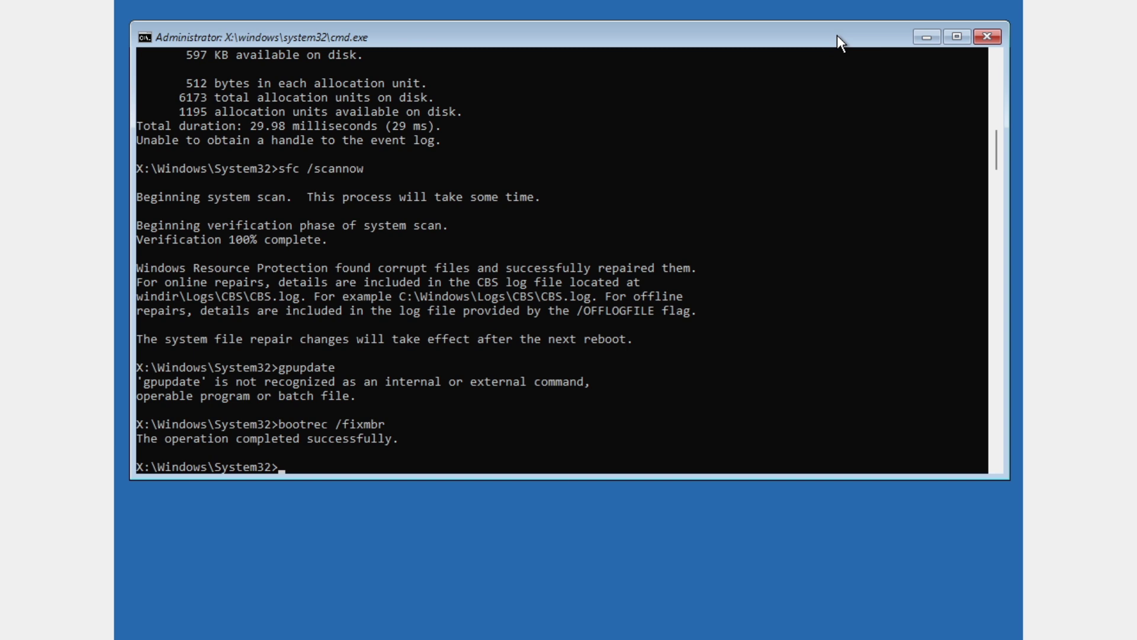
pyautogui.write('boot')
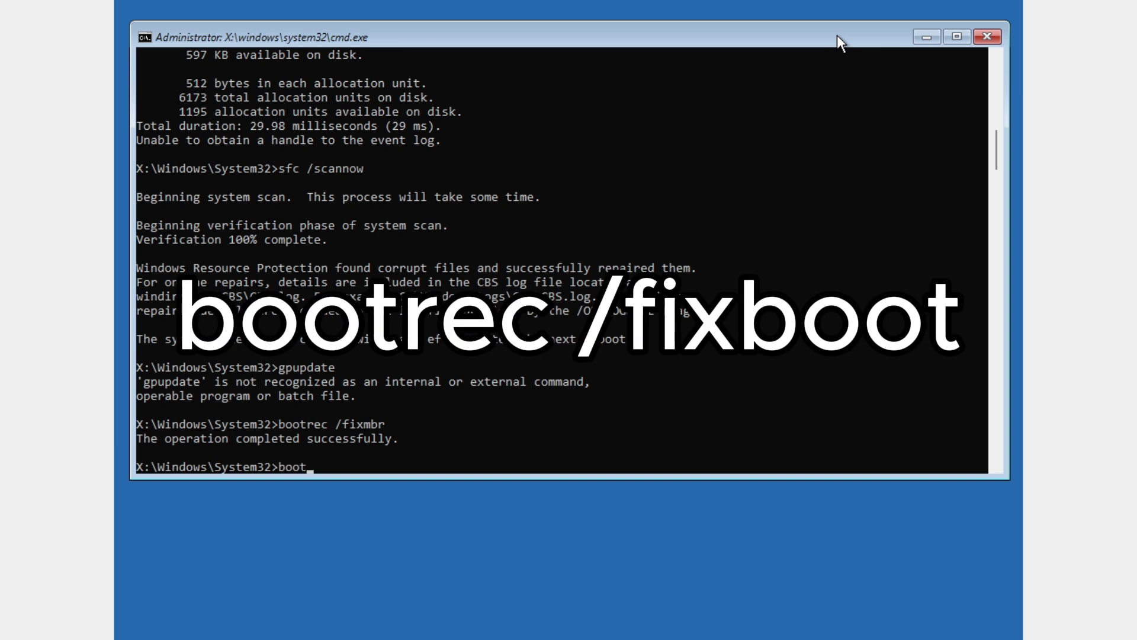
pyautogui.write('rec')
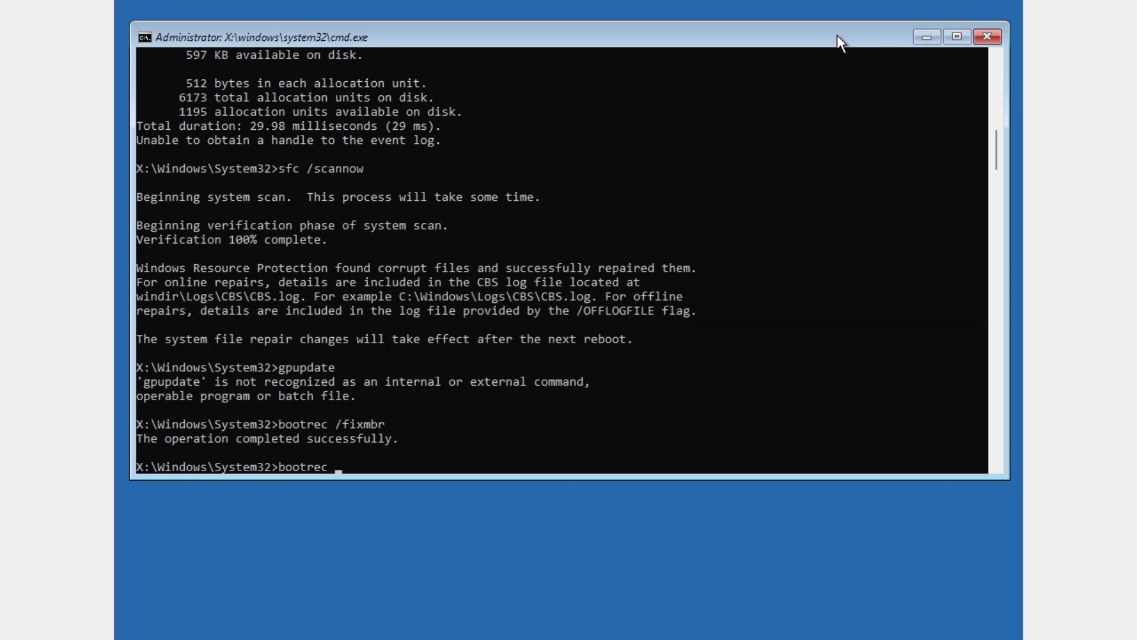
pyautogui.write(' /fixboot')
pyautogui.press('Return')
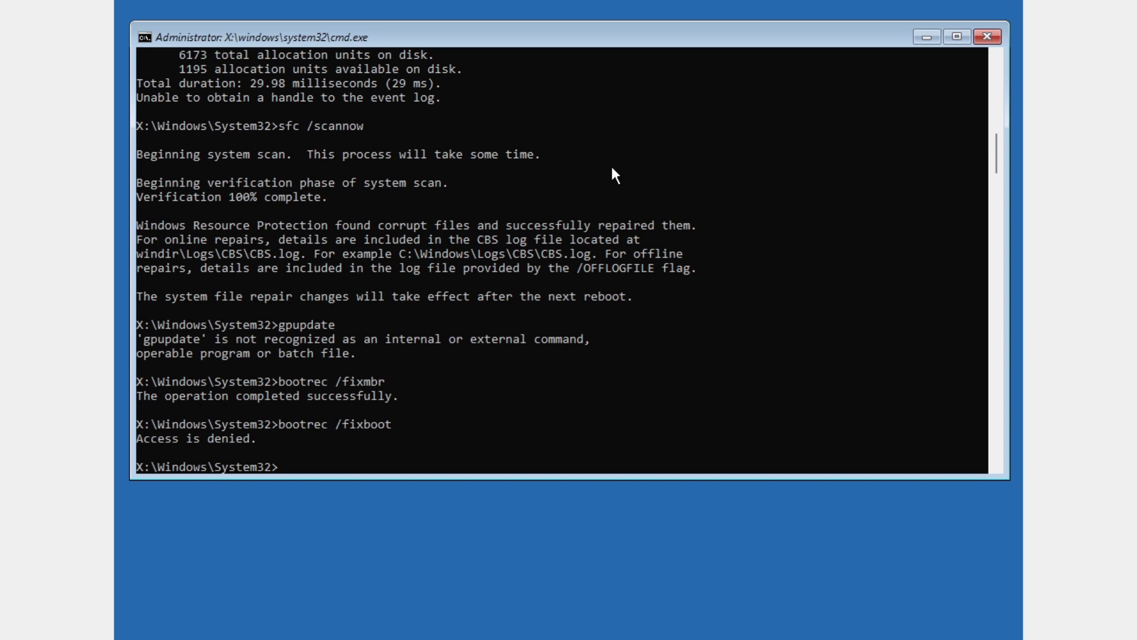
# - Exit the console, continue booting into Windows 11, and dismiss the lock screen
pyautogui.write('exit')
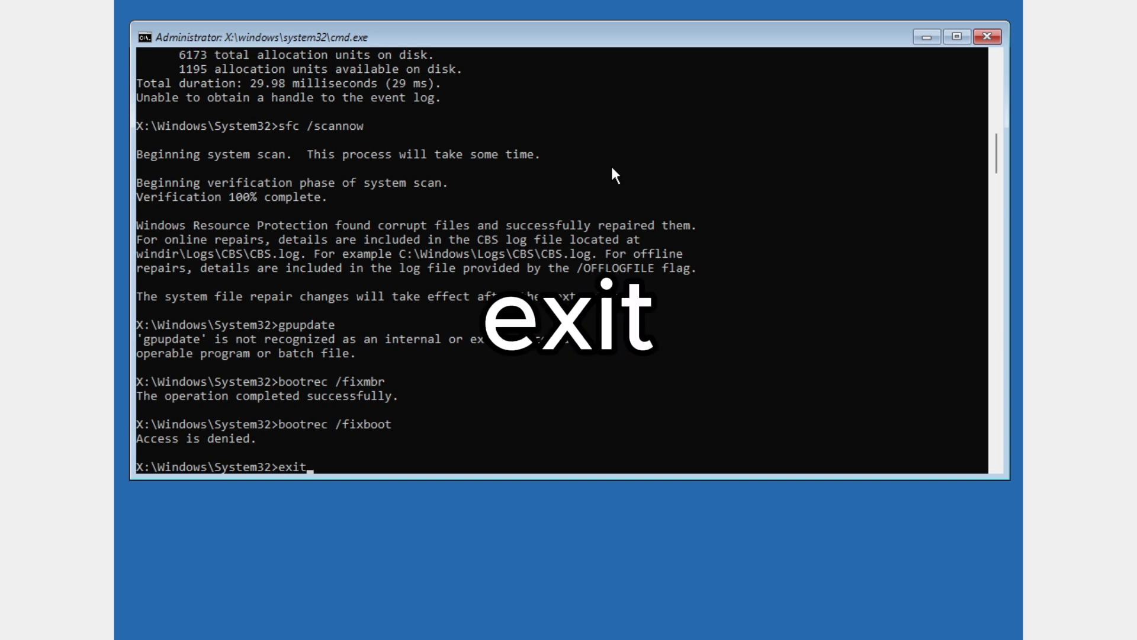
pyautogui.press('Return')
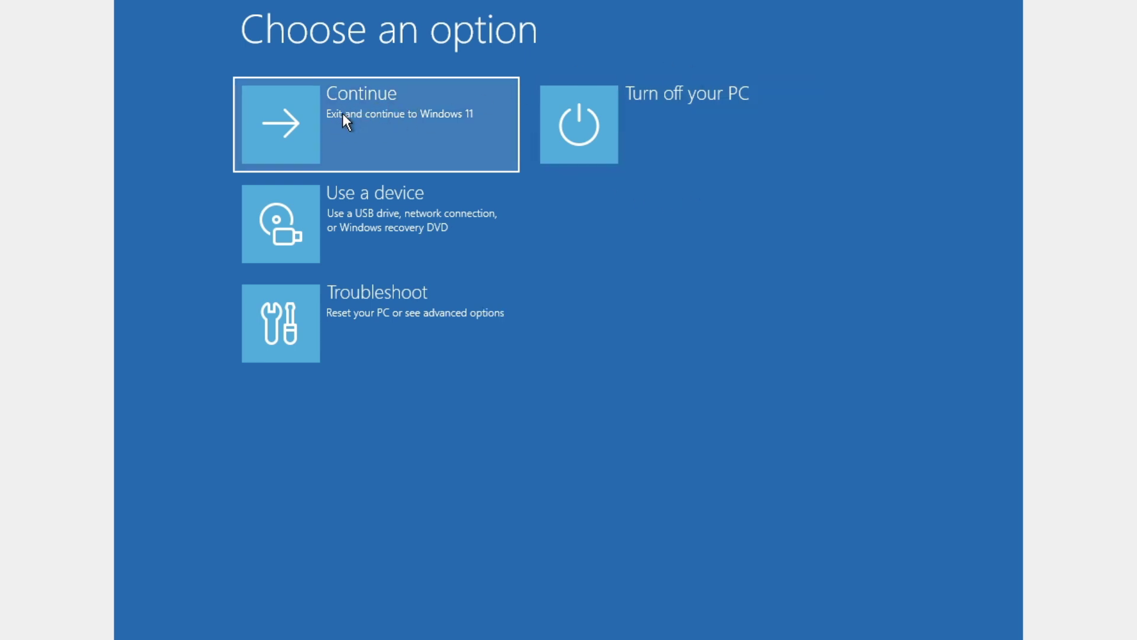
pyautogui.click(464, 104)
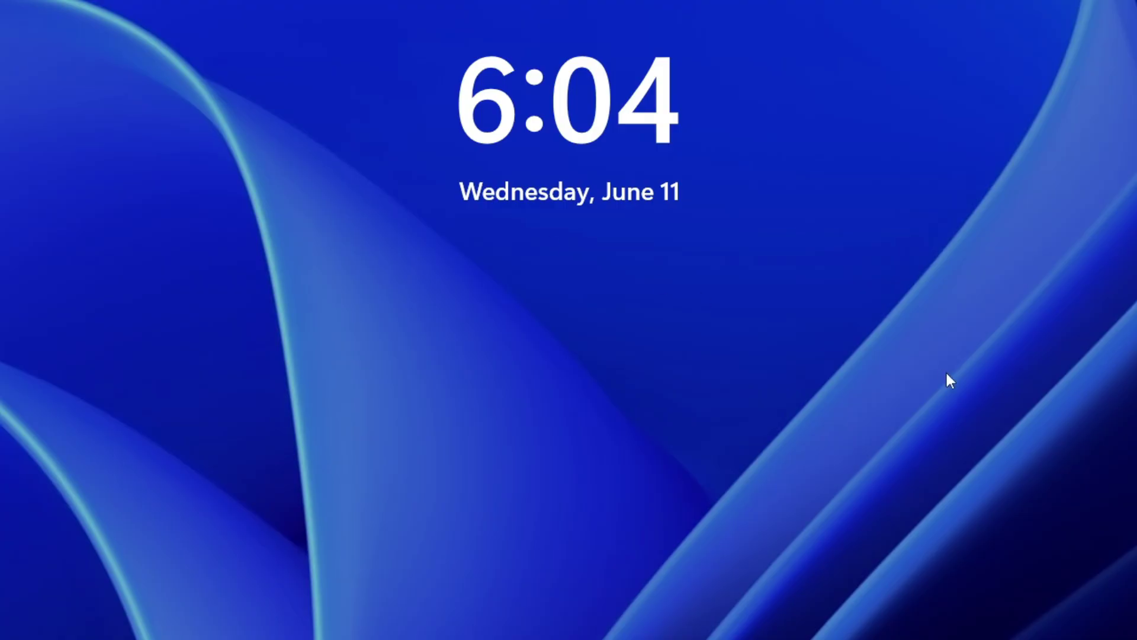
pyautogui.click(947, 374)
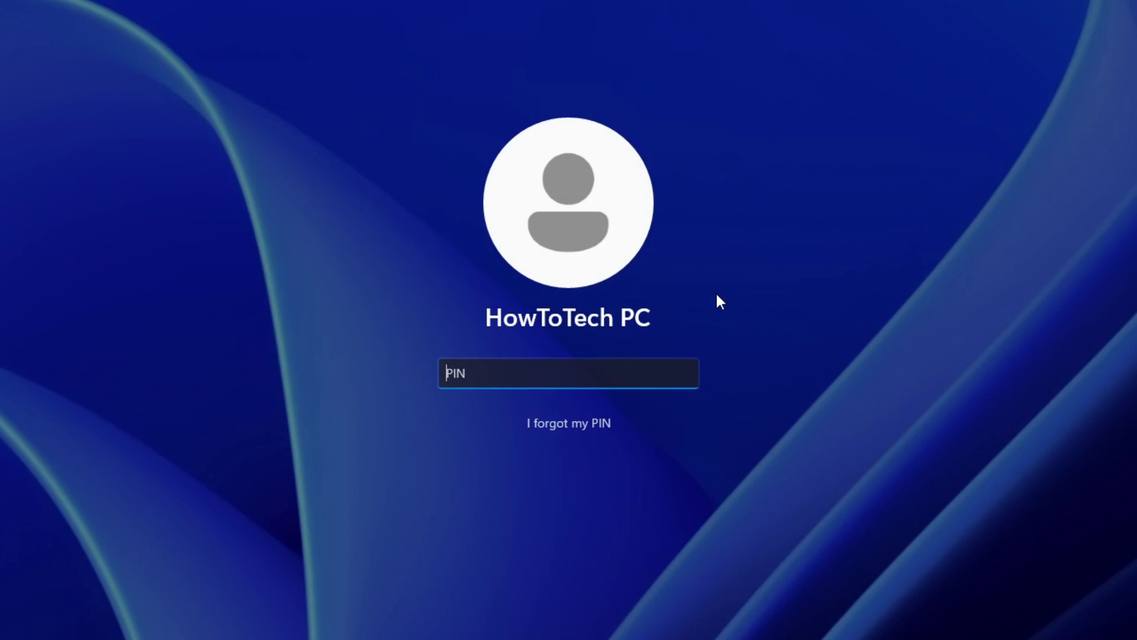